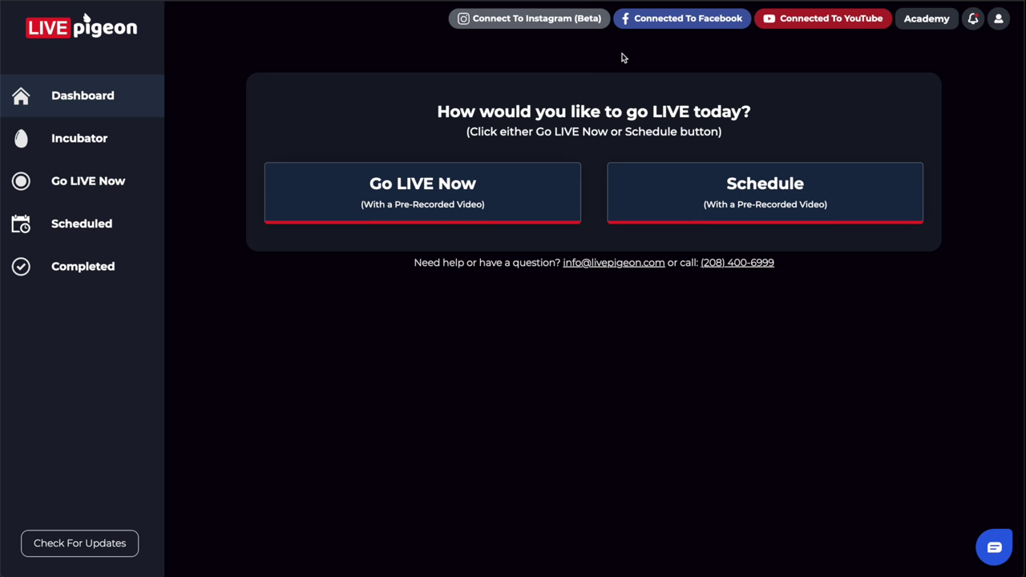
# - Copy the YouTube Channel embed code from LIVEpigeon's Smart Embed settings
pyautogui.moveTo(729, 26)
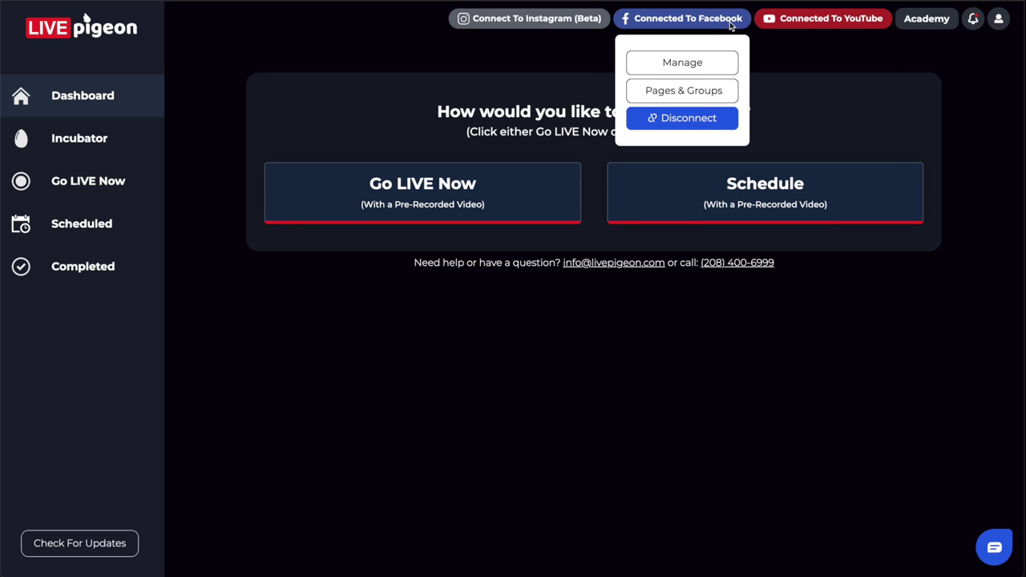
pyautogui.moveTo(999, 25)
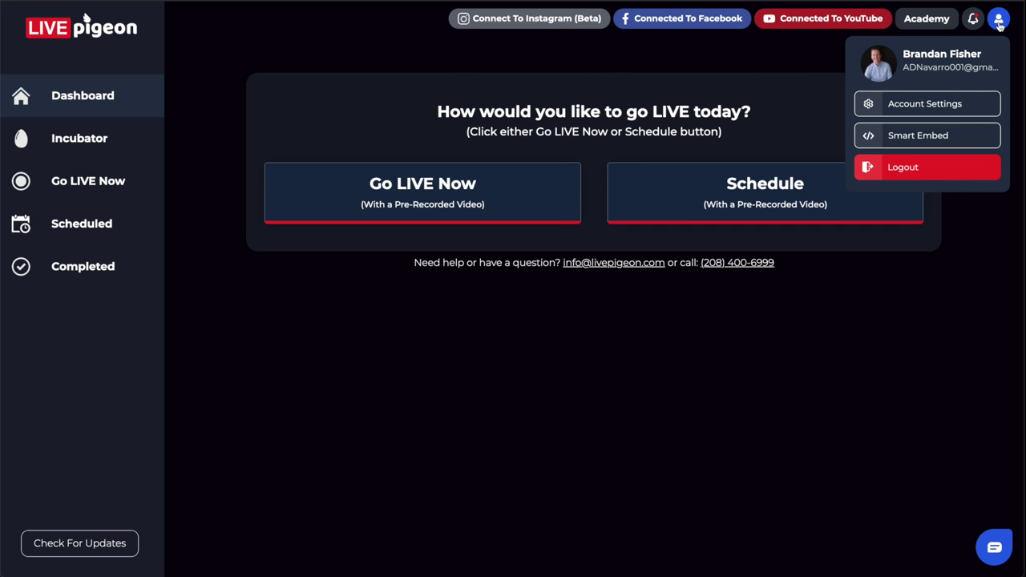
pyautogui.click(954, 133)
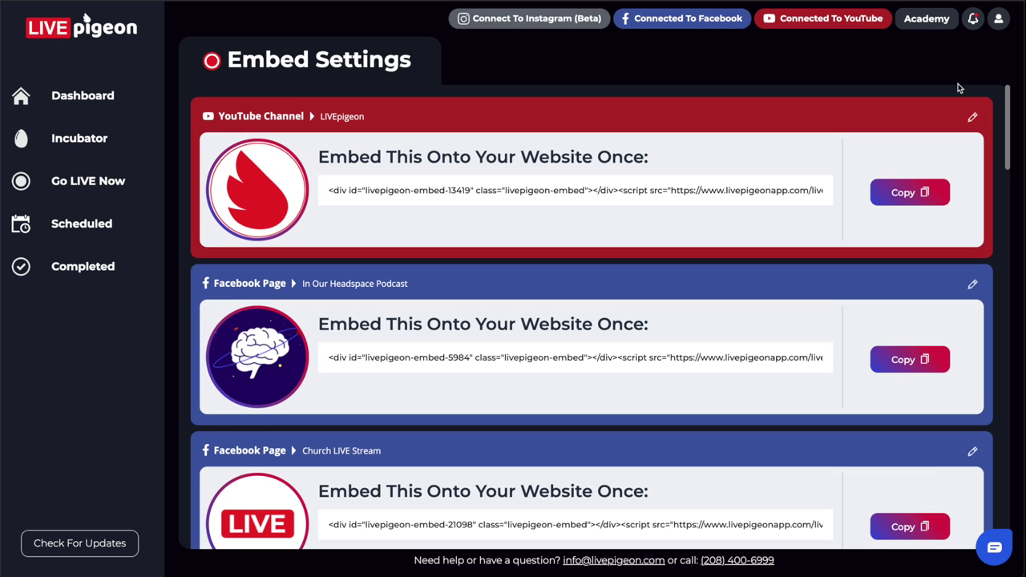
pyautogui.click(875, 199)
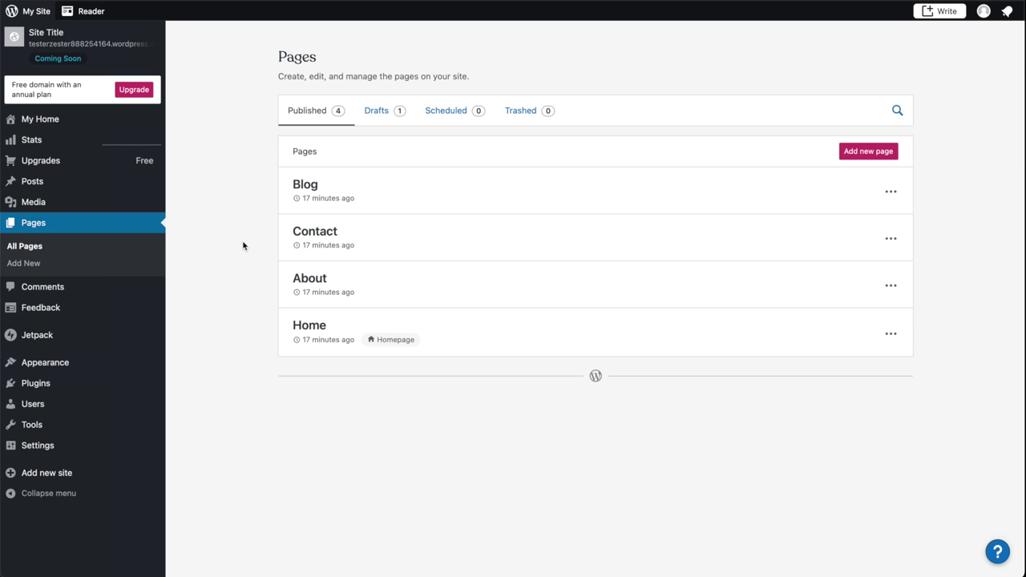
# - Open the Untitled page from the Drafts list in the editor
pyautogui.click(375, 112)
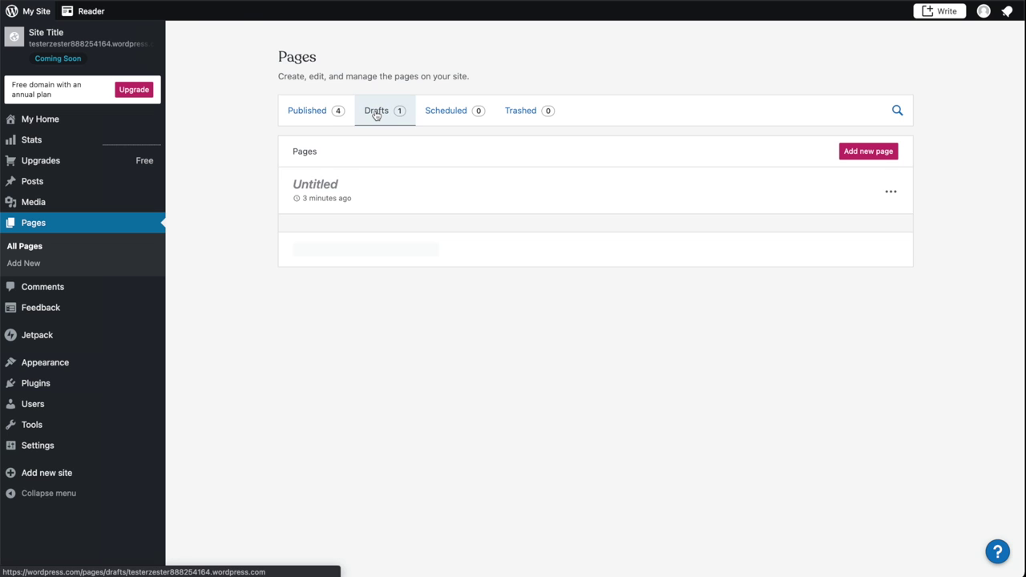
pyautogui.click(315, 186)
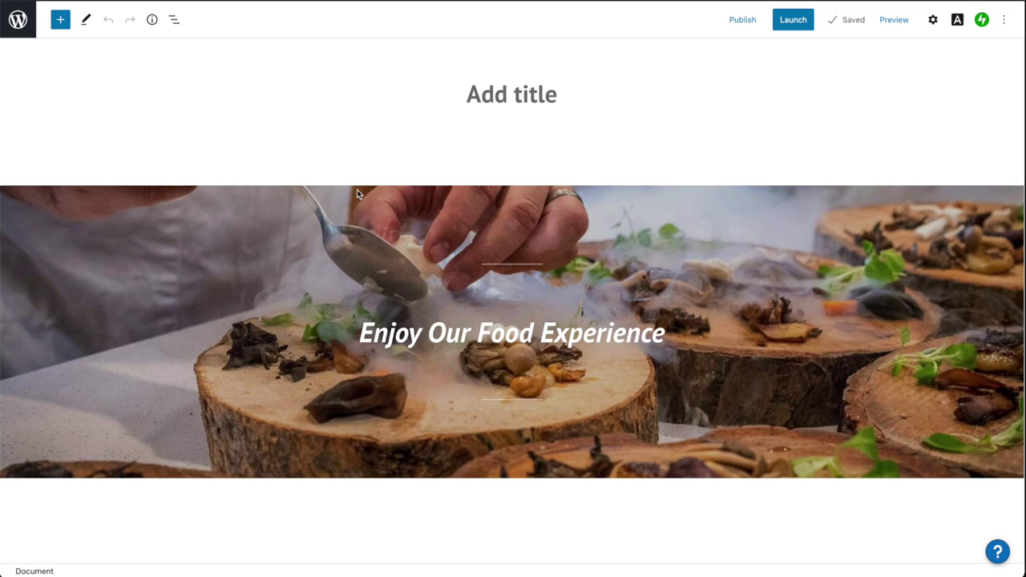
pyautogui.scroll(-5, 415, 292)
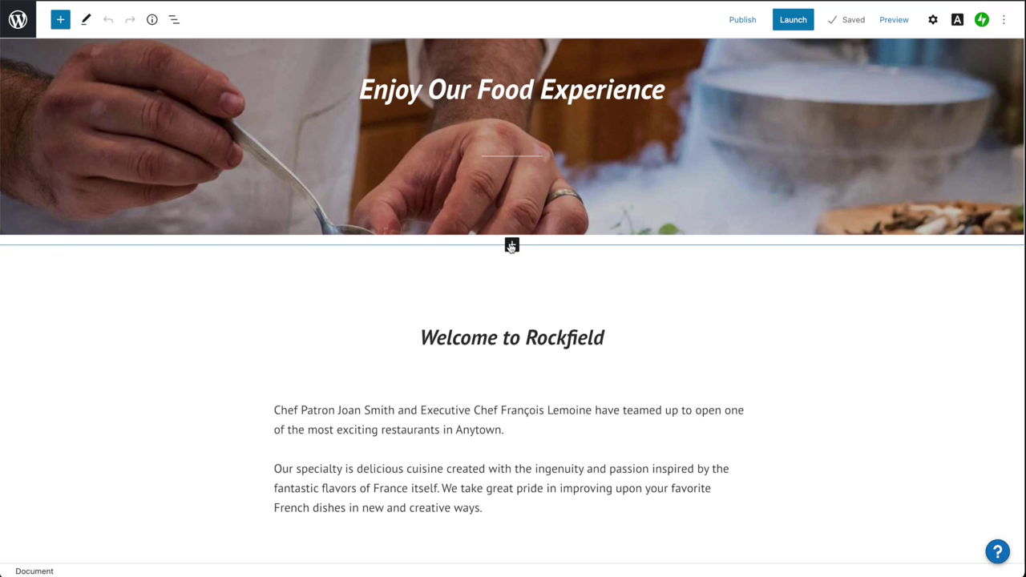
# - Insert a Custom HTML block below the Enjoy Our Food Experience cover
pyautogui.click(511, 246)
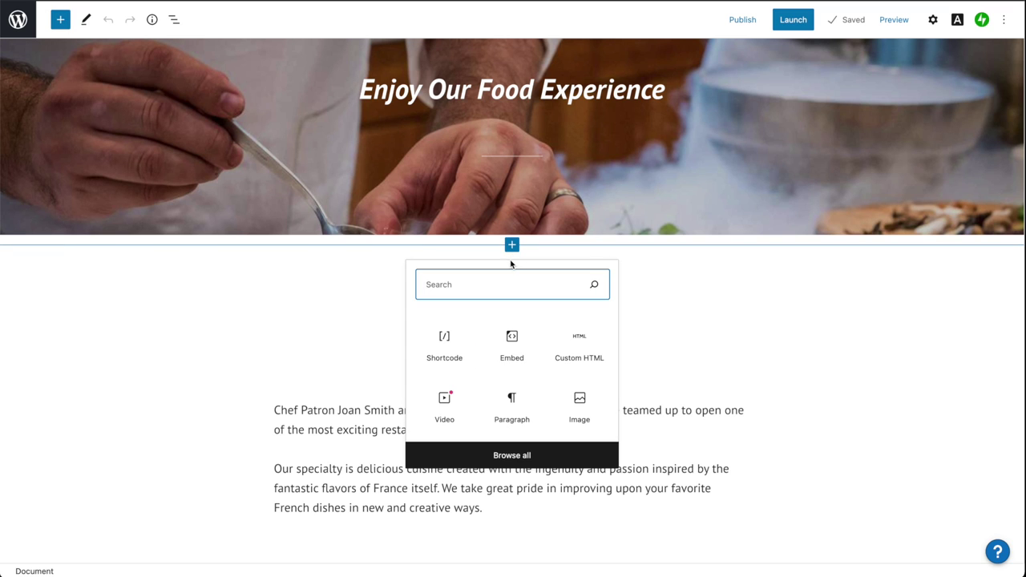
pyautogui.write('html')
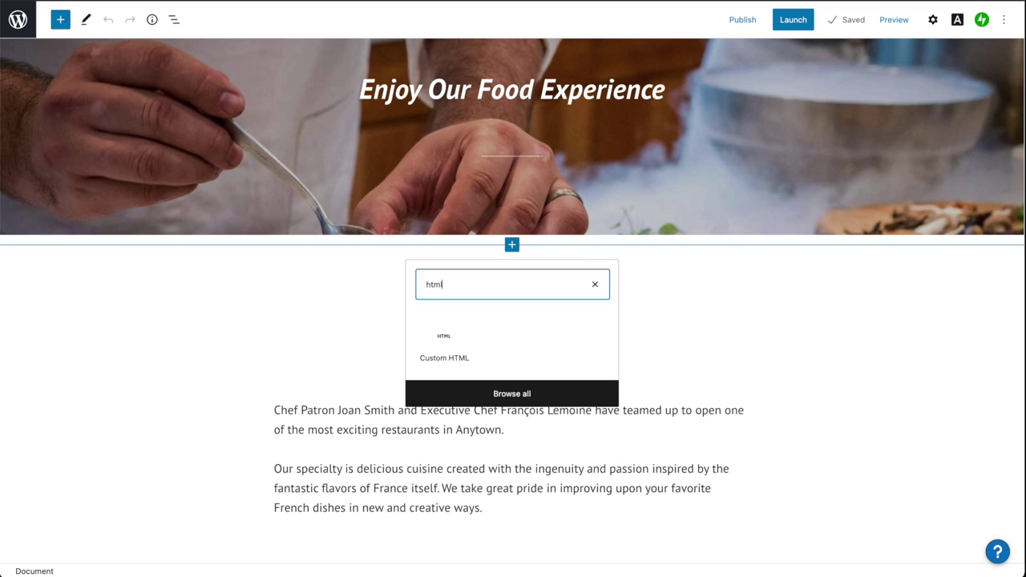
pyautogui.click(449, 346)
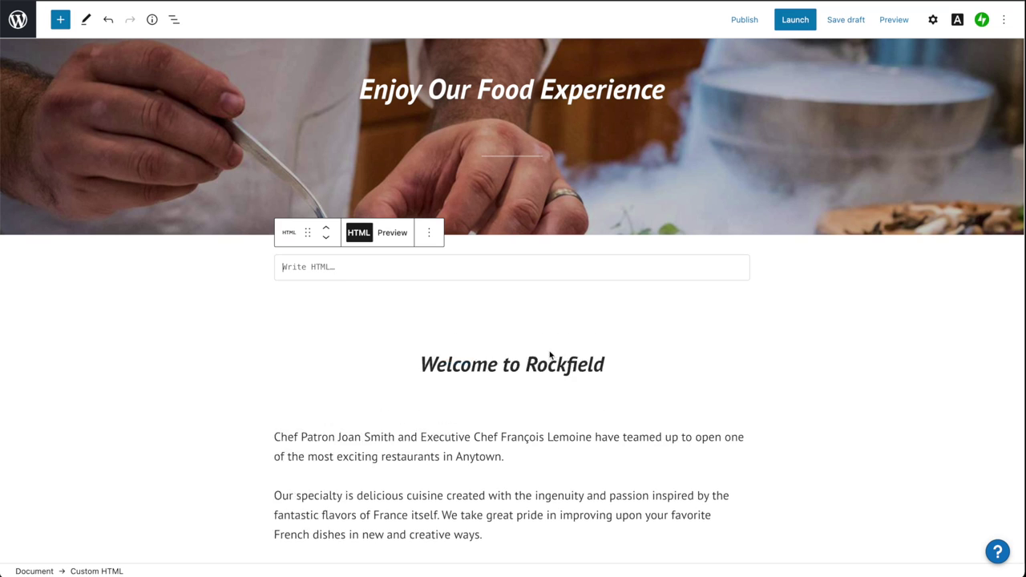
pyautogui.rightClick(342, 269)
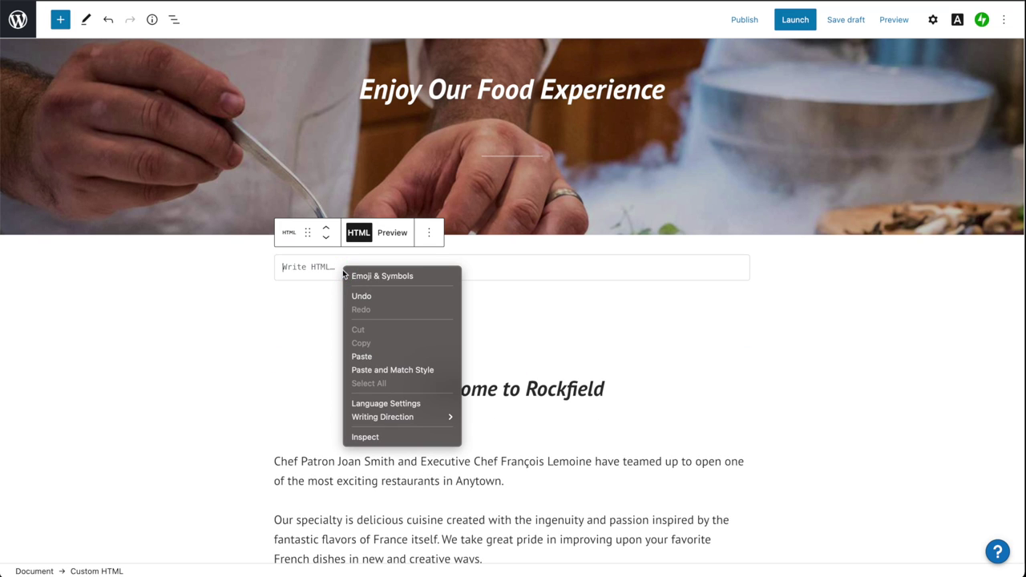
# - Paste the LIVEpigeon embed code into the block and move the script tag onto its own line
pyautogui.click(384, 357)
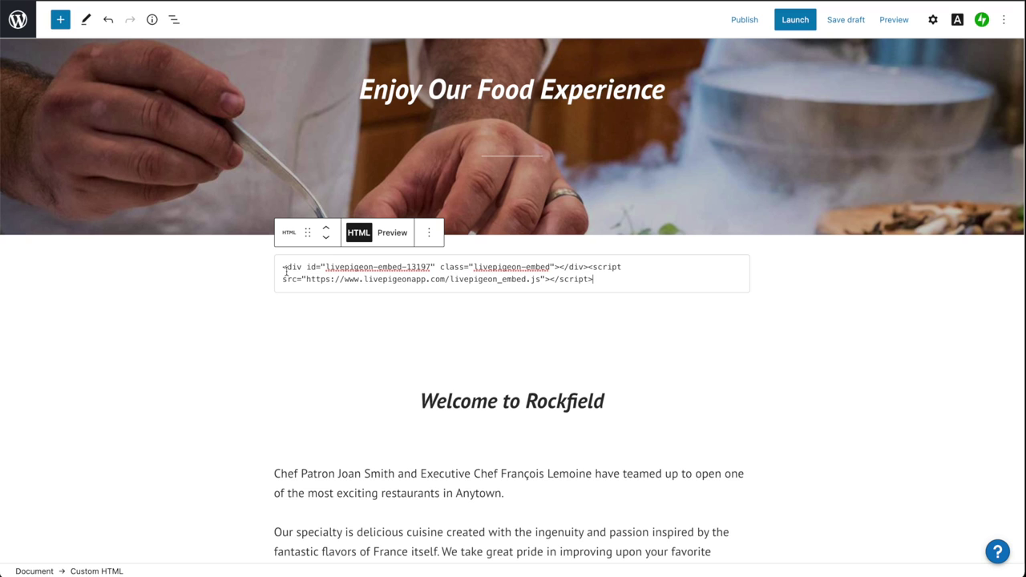
pyautogui.moveTo(285, 270); pyautogui.dragTo(568, 267)
pyautogui.click(589, 273)
pyautogui.click(589, 271)
pyautogui.press('Return')
pyautogui.press('Return')
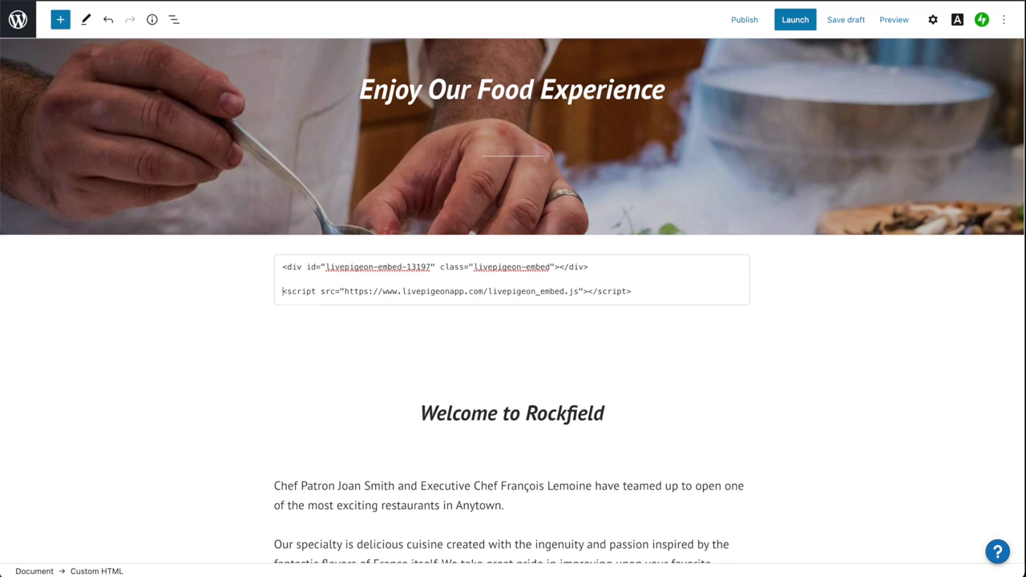
pyautogui.moveTo(283, 291); pyautogui.dragTo(676, 292)
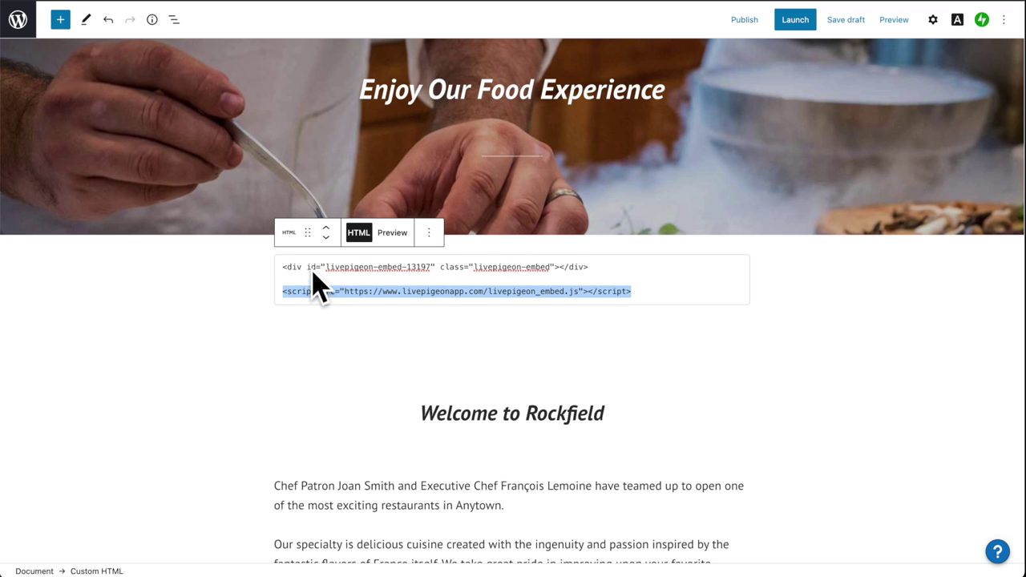
# - Cut the script tag line out of the HTML block, leaving only the embed div
pyautogui.rightClick(544, 294)
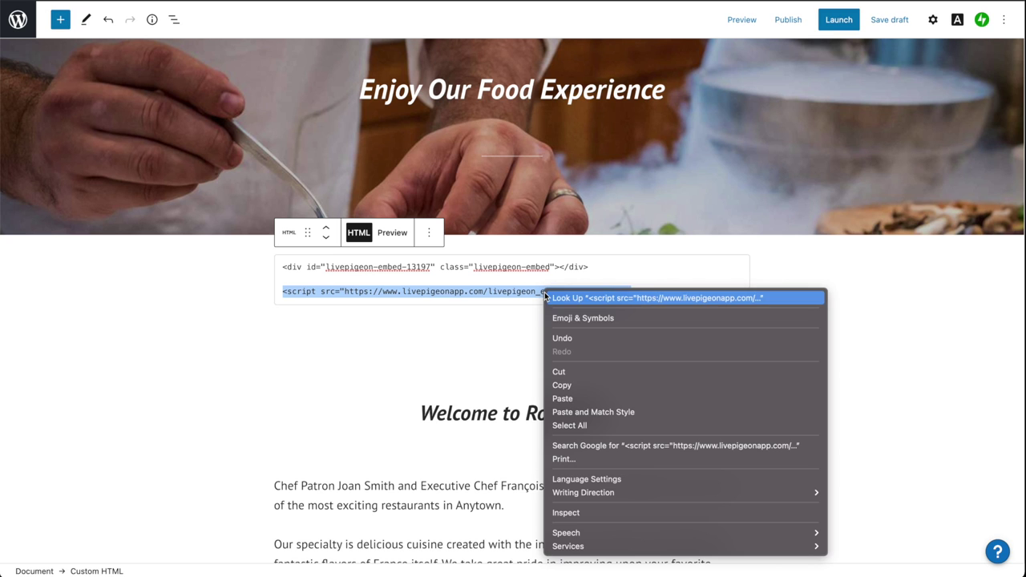
pyautogui.click(622, 373)
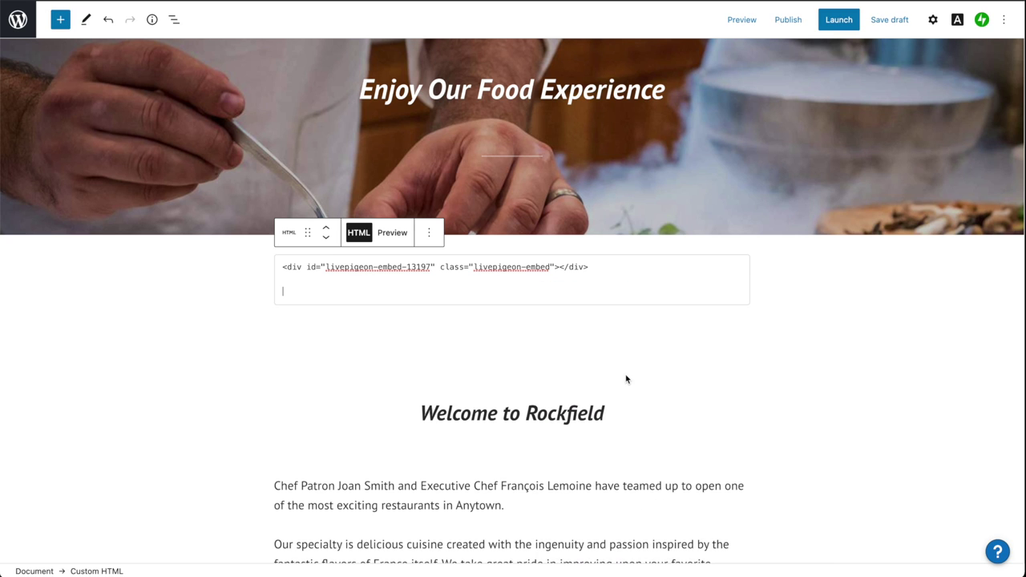
pyautogui.press('BackSpace')
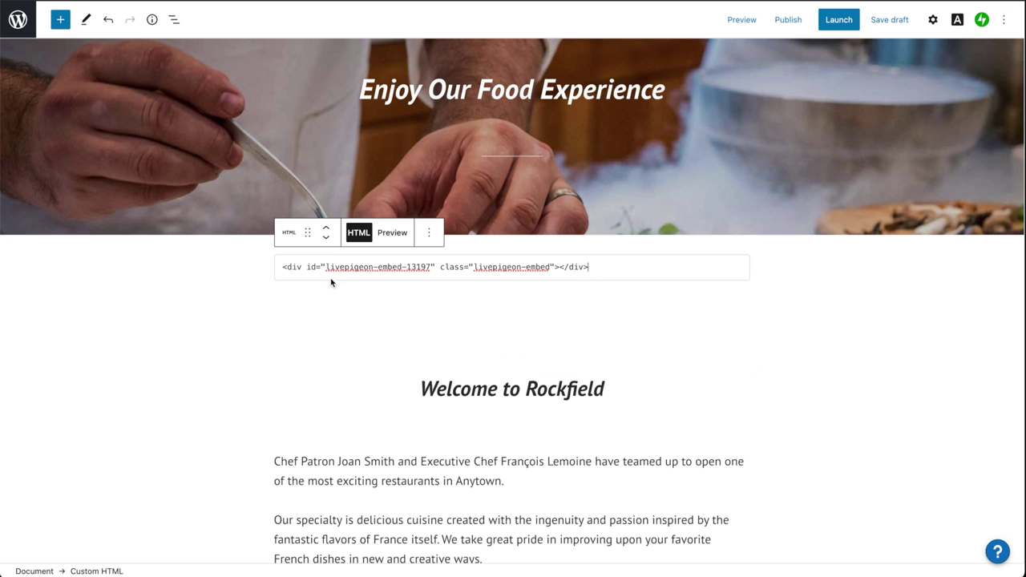
# - Save the page as a draft and bring up the recent pages panel
pyautogui.moveTo(282, 269); pyautogui.dragTo(662, 282)
pyautogui.click(183, 281)
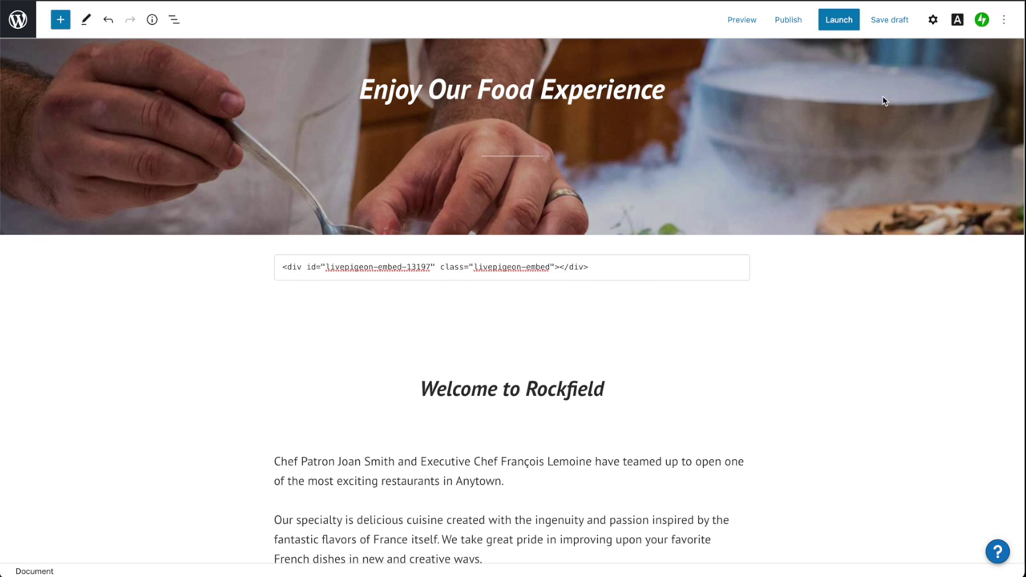
pyautogui.click(891, 22)
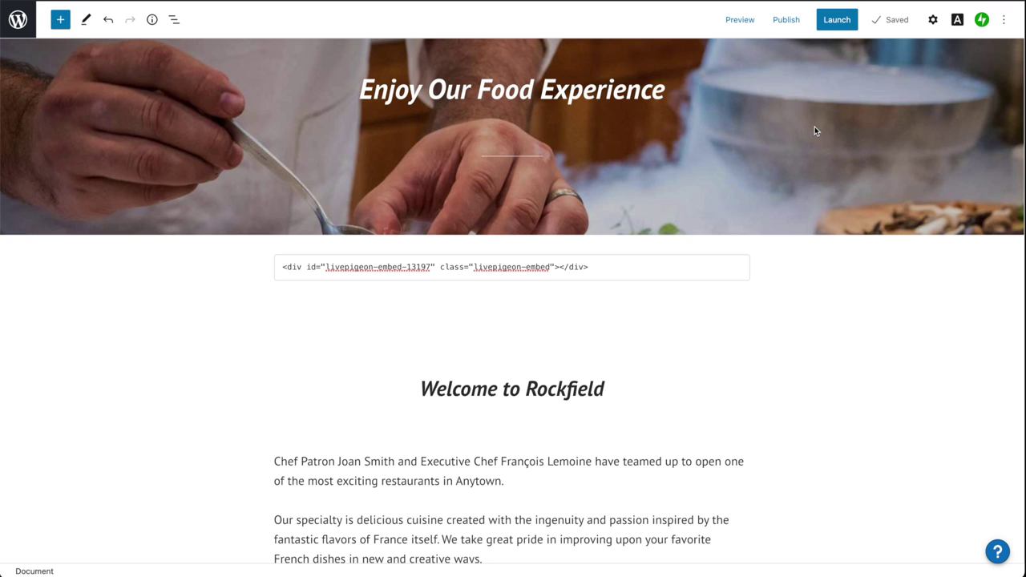
pyautogui.click(16, 19)
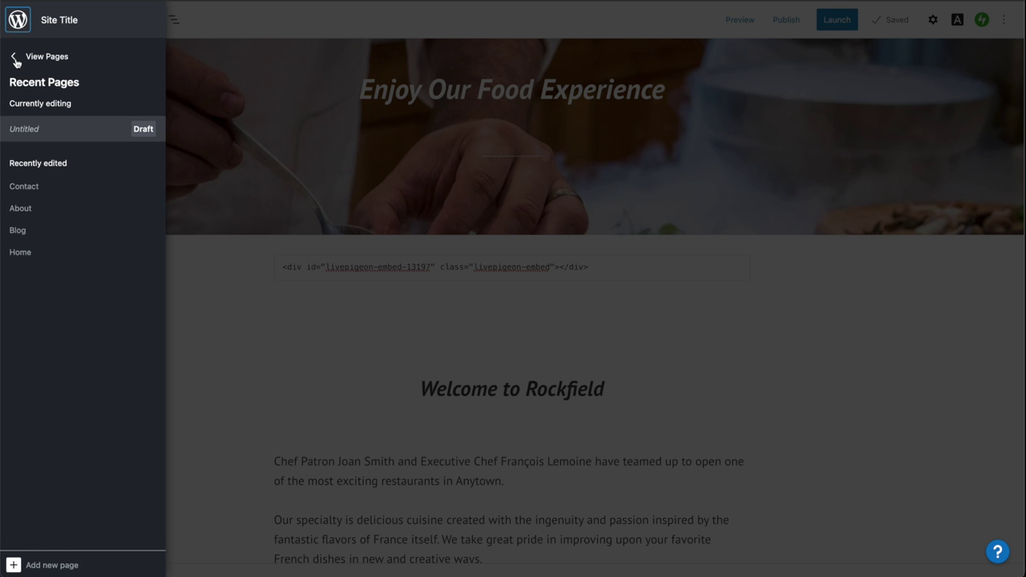
# - Search for and install the Insert Headers and Footers plugin
pyautogui.click(14, 58)
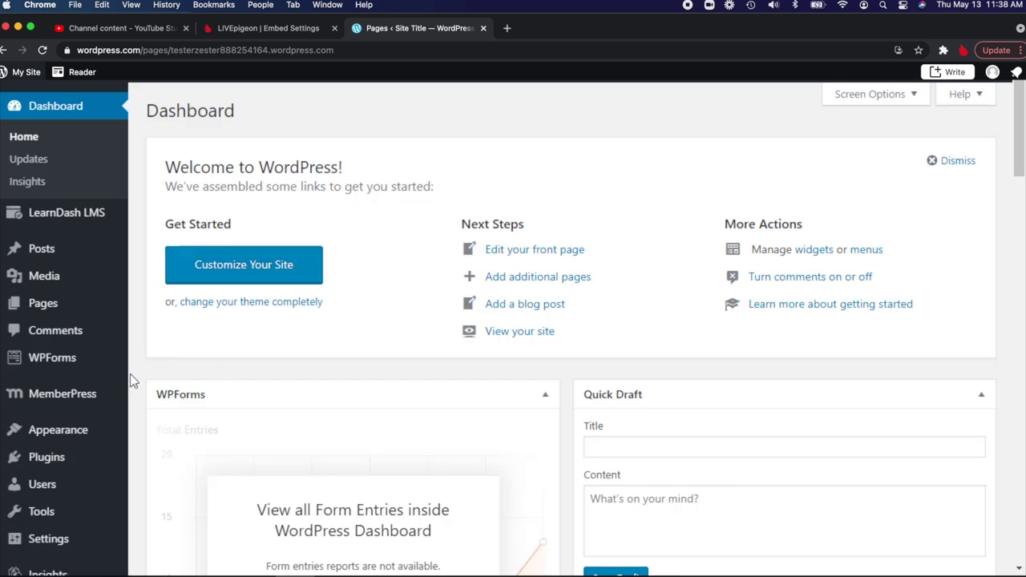
pyautogui.moveTo(65, 458)
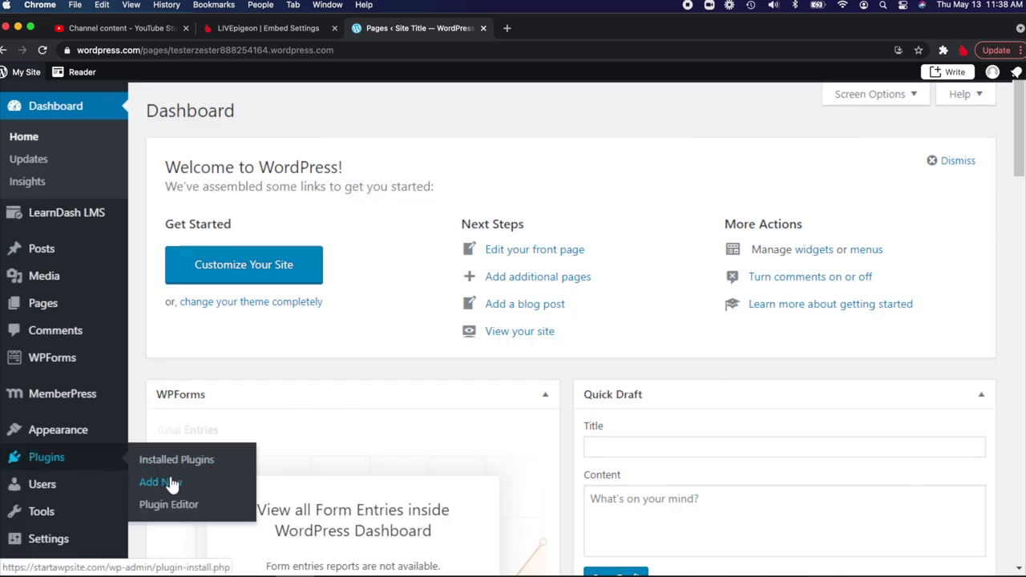
pyautogui.click(144, 480)
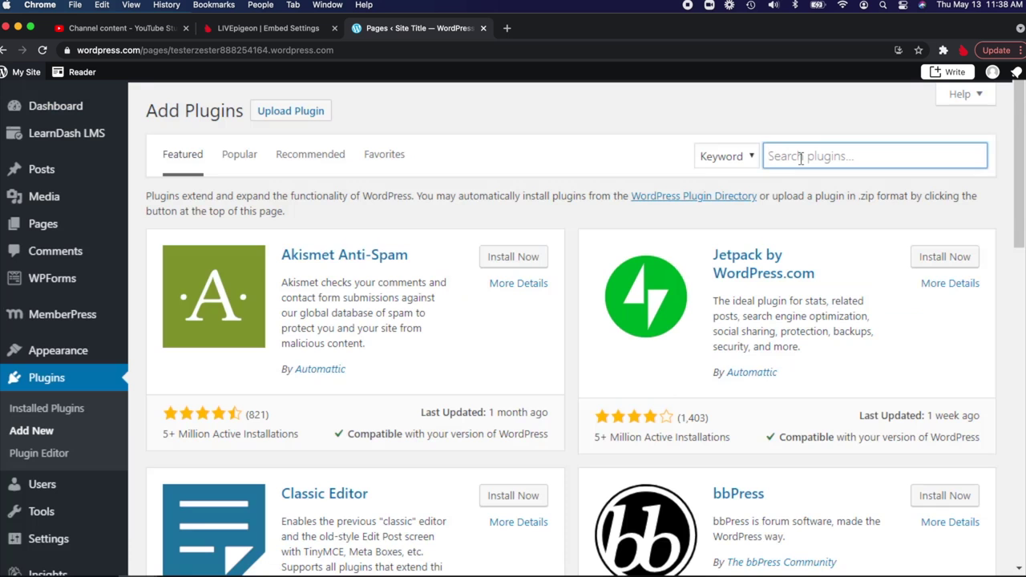
pyautogui.write('insert headers and footers')
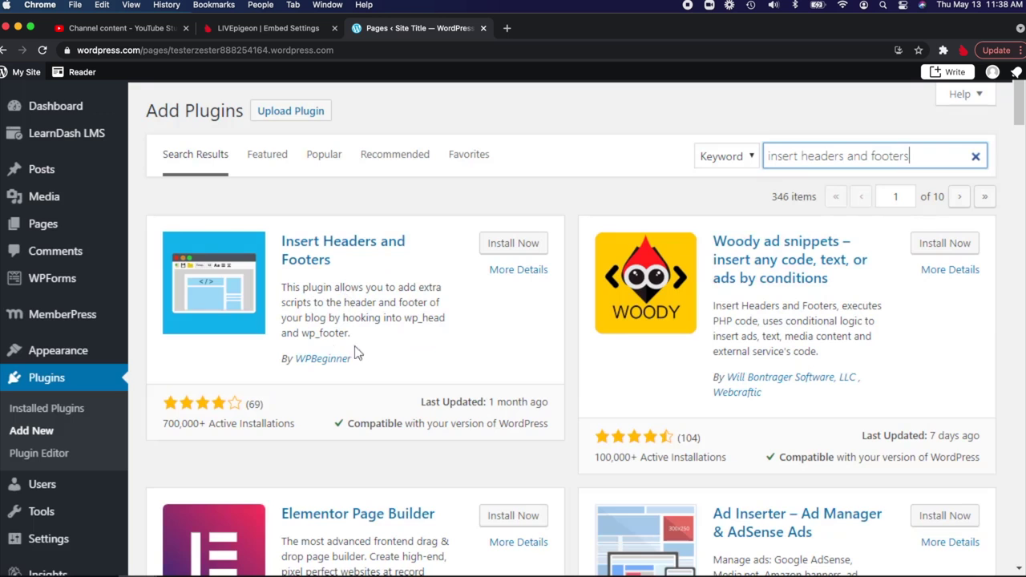
pyautogui.click(504, 245)
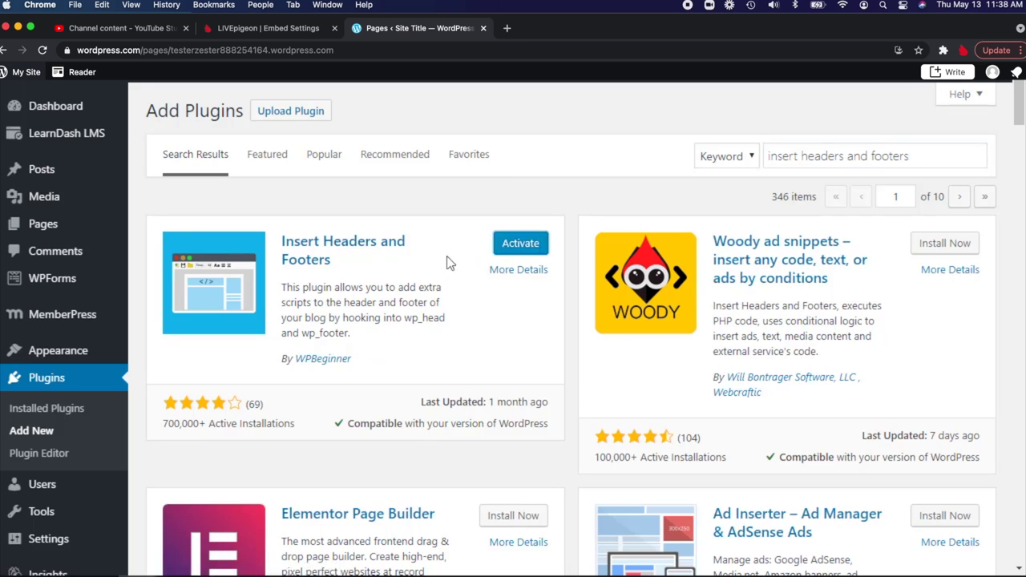
# - Activate Insert Headers and Footers and go to its settings page
pyautogui.click(521, 247)
pyautogui.click(521, 245)
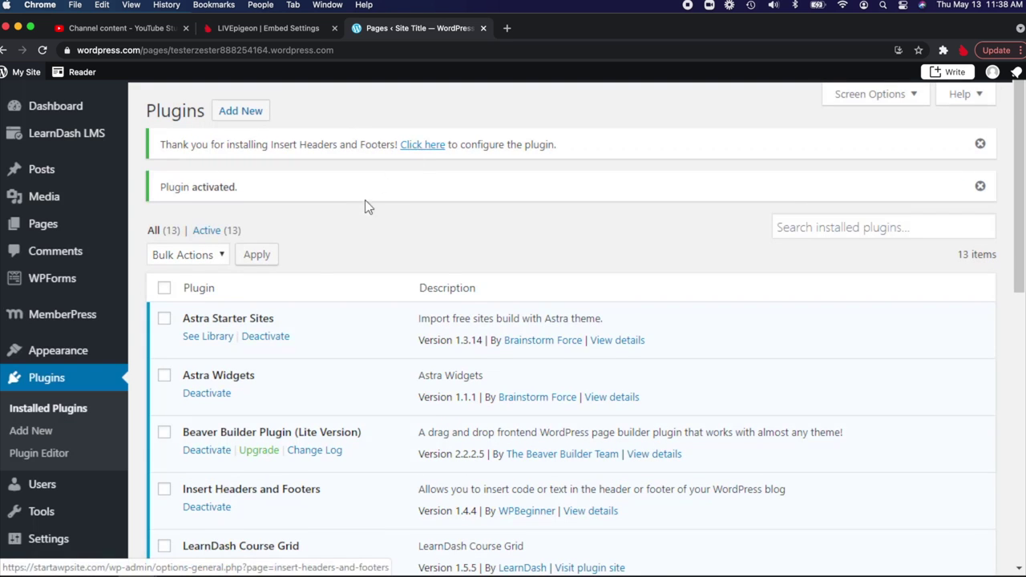
pyautogui.moveTo(48, 541)
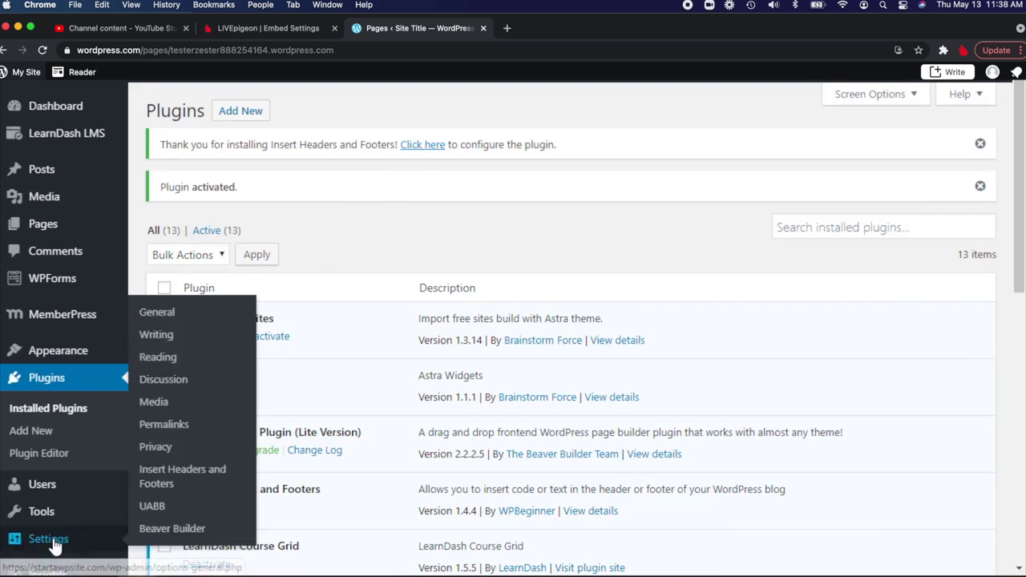
pyautogui.click(155, 480)
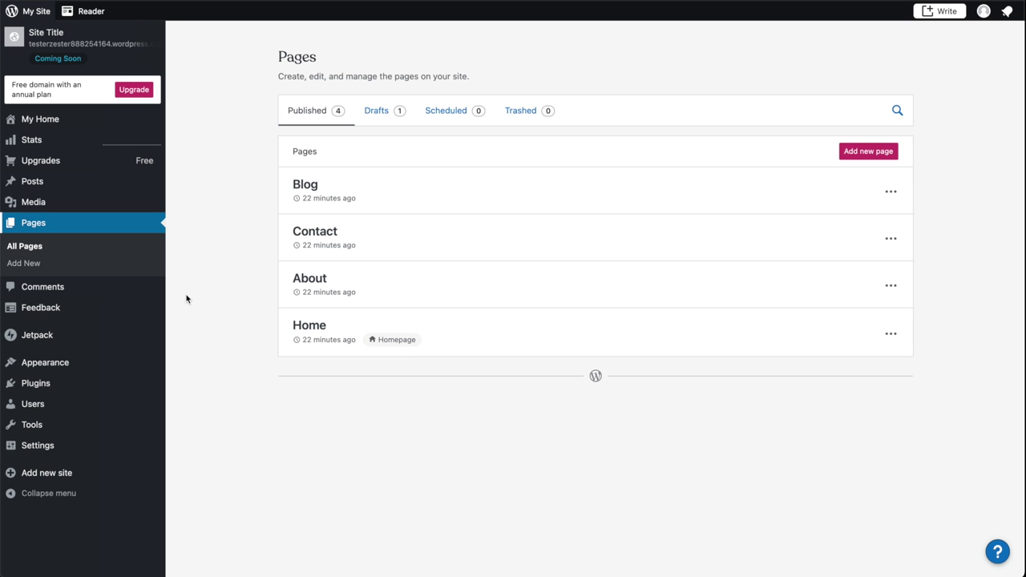
# - Reopen the Untitled draft, check the embed block and the spacer below it, then preview the page
pyautogui.click(376, 115)
pyautogui.click(311, 185)
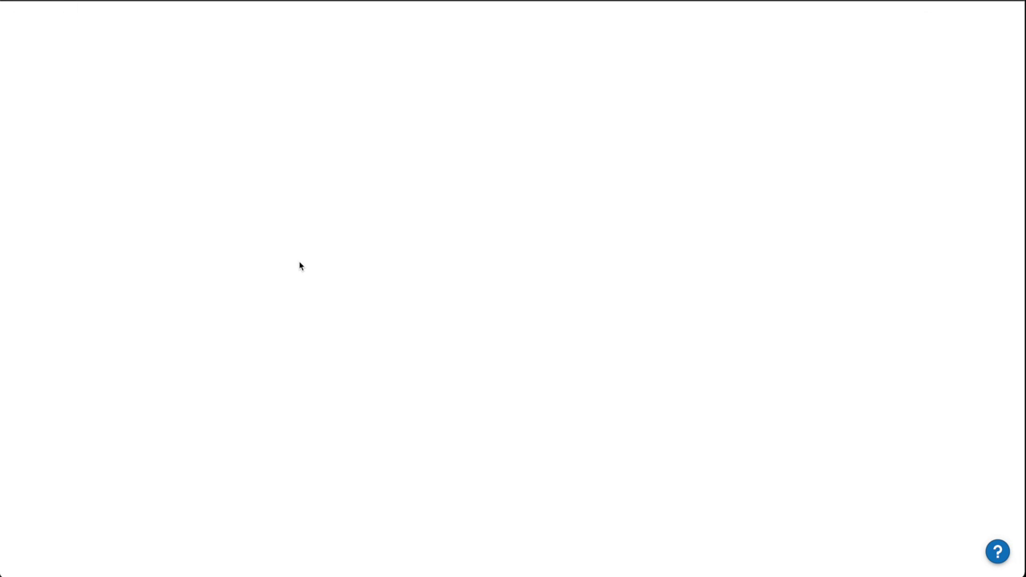
pyautogui.scroll(-3, 308, 347)
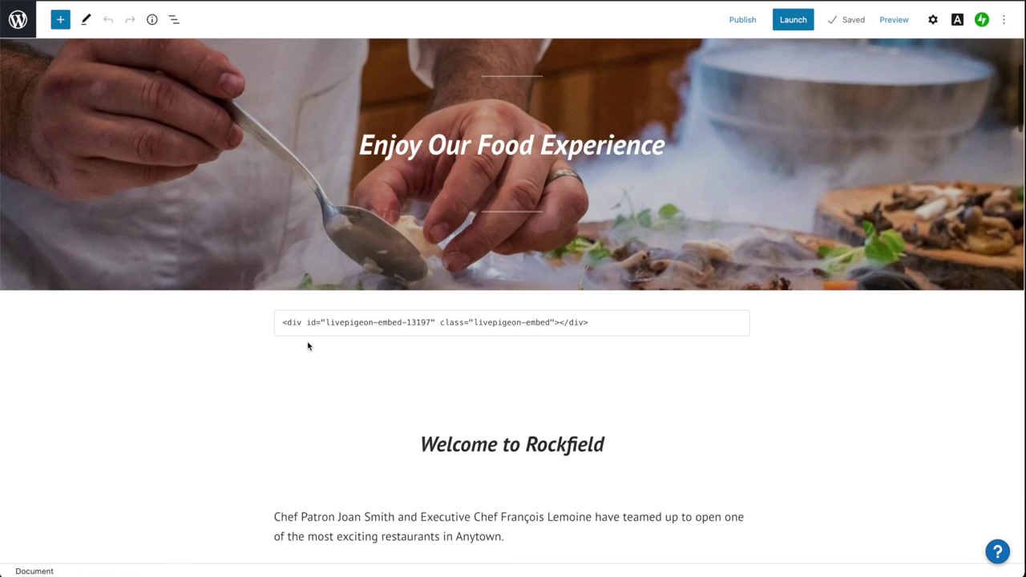
pyautogui.scroll(-2, 308, 347)
pyautogui.moveTo(280, 232); pyautogui.dragTo(584, 240)
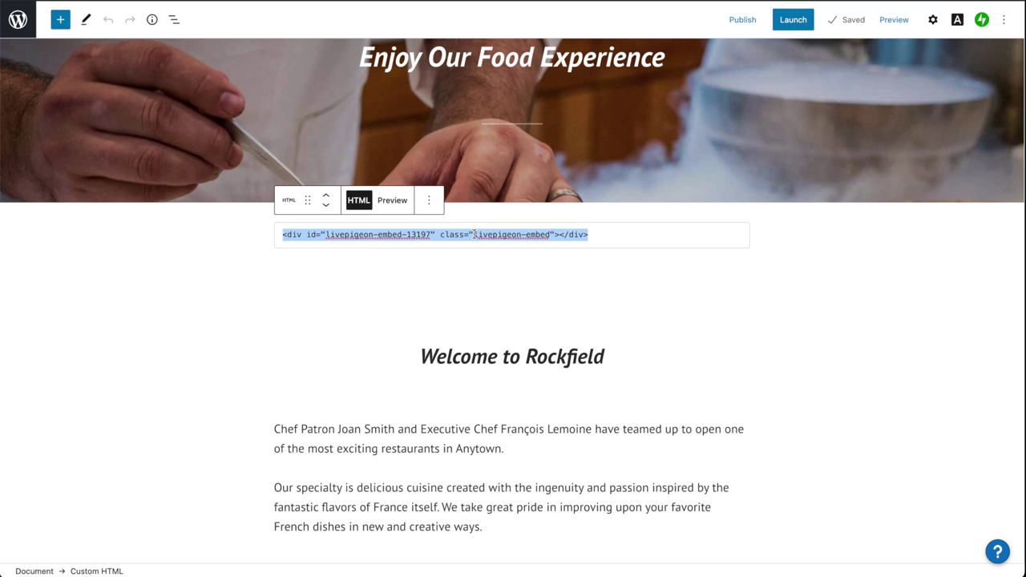
pyautogui.scroll(1, 460, 242)
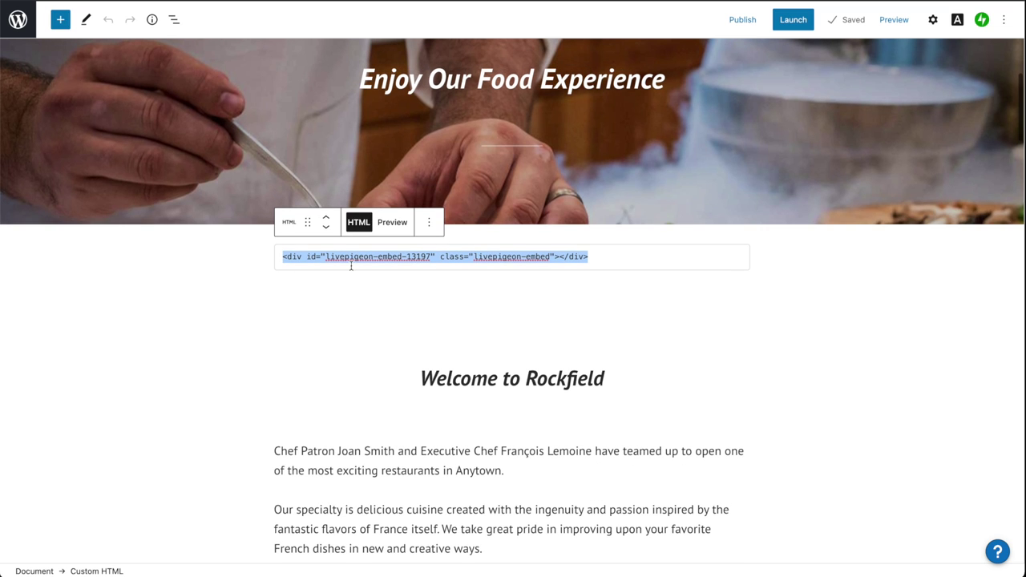
pyautogui.scroll(5, 458, 355)
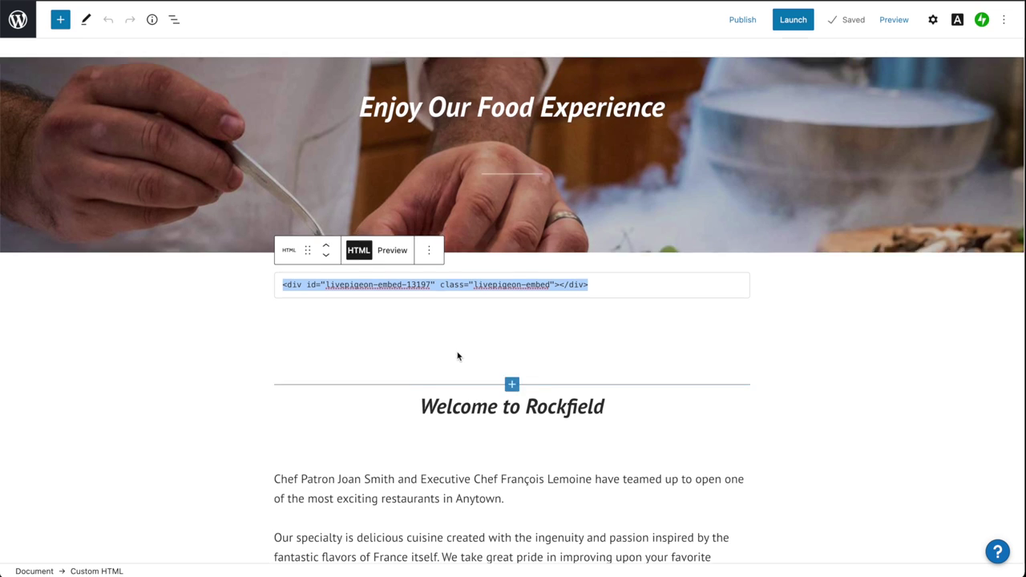
pyautogui.moveTo(367, 321); pyautogui.dragTo(667, 333)
pyautogui.scroll(-5, 618, 350)
pyautogui.click(563, 335)
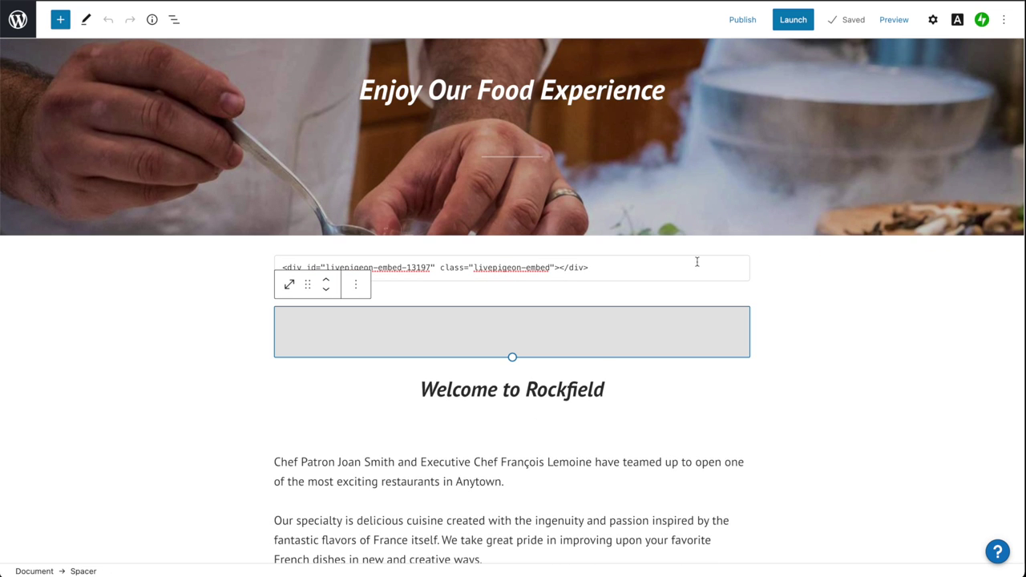
pyautogui.click(893, 21)
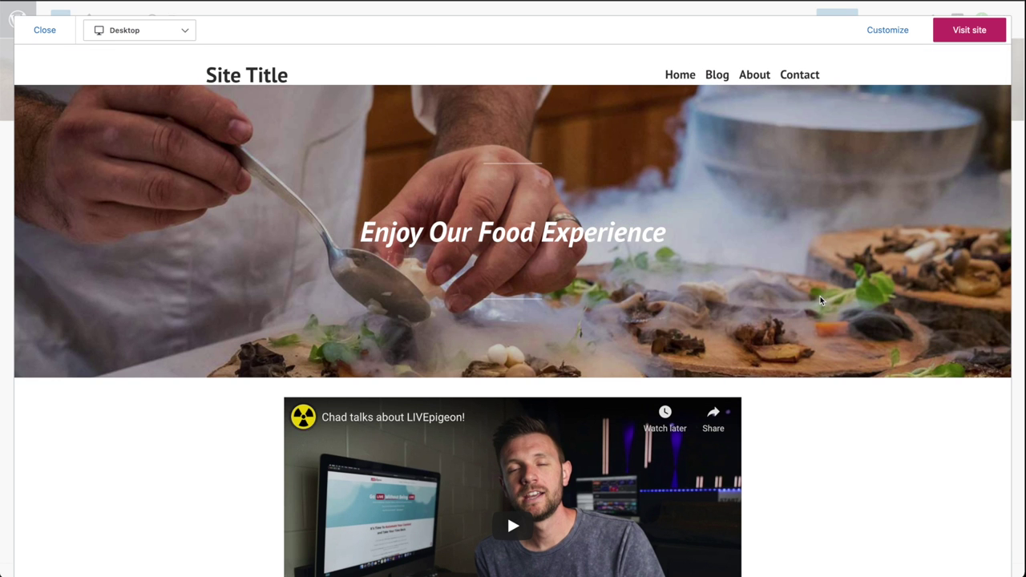
# - Scroll the Desktop preview down to the embedded 'Chad talks about LIVEpigeon!' video
pyautogui.scroll(-5, 820, 299)
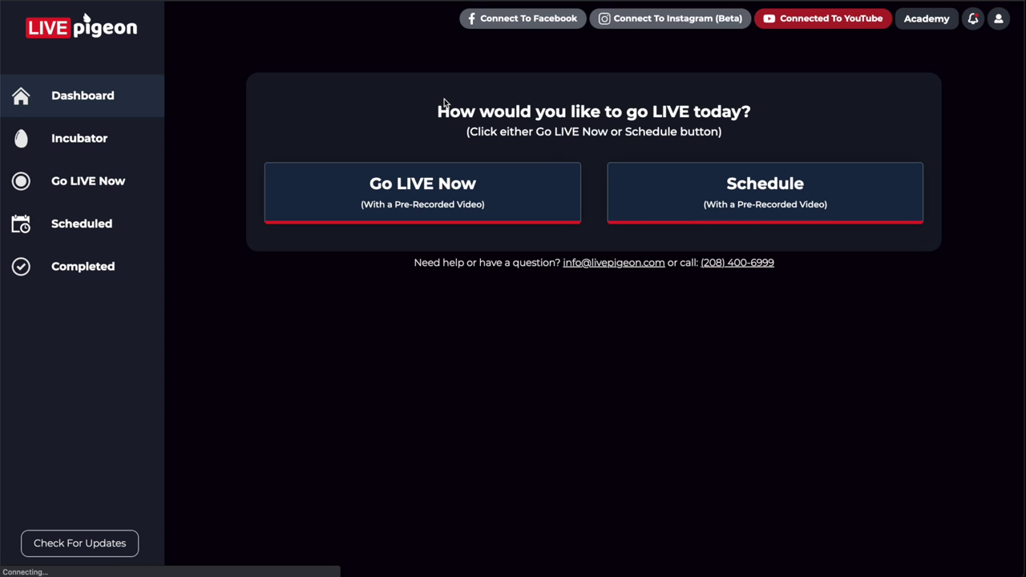
# - Start a pre-recorded live stream titled 'Testing to Wordpress', set to Unlisted on YouTube
pyautogui.click(825, 25)
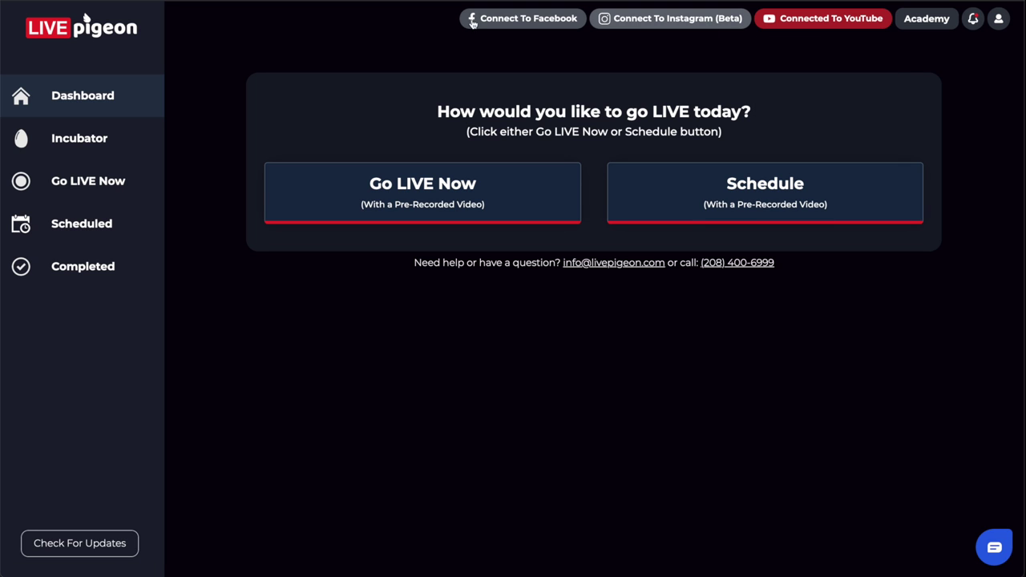
pyautogui.moveTo(813, 45)
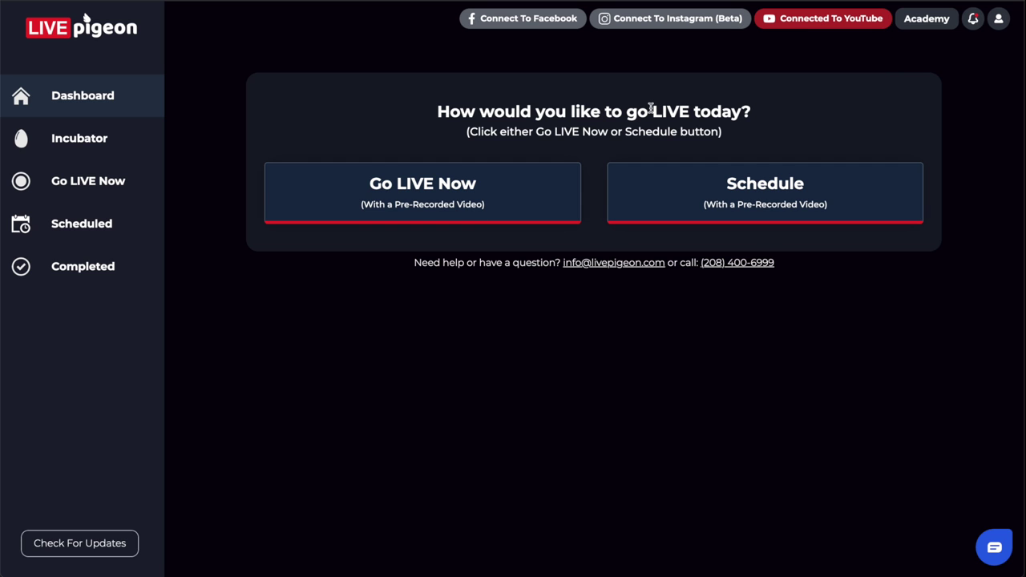
pyautogui.click(464, 184)
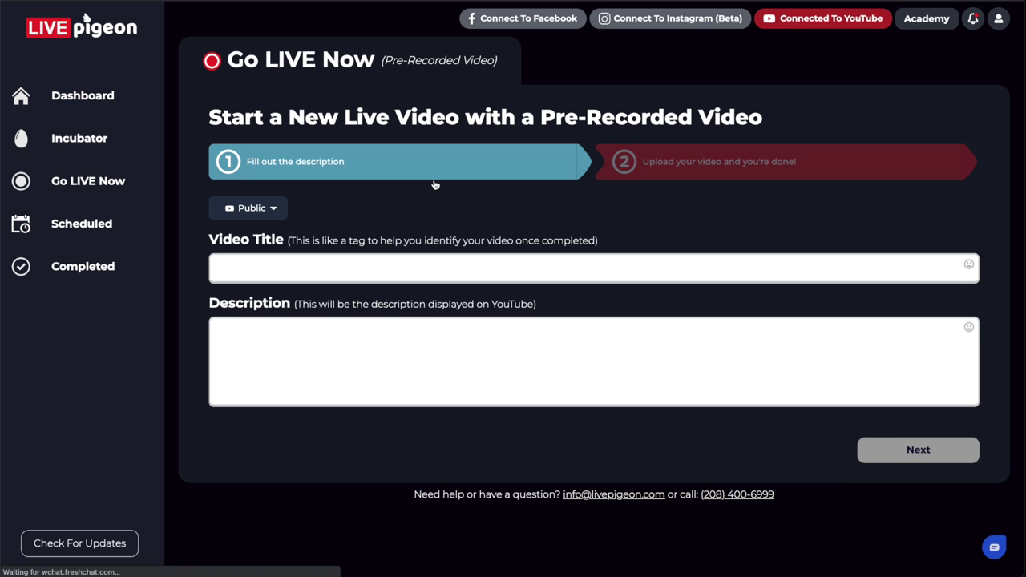
pyautogui.click(374, 267)
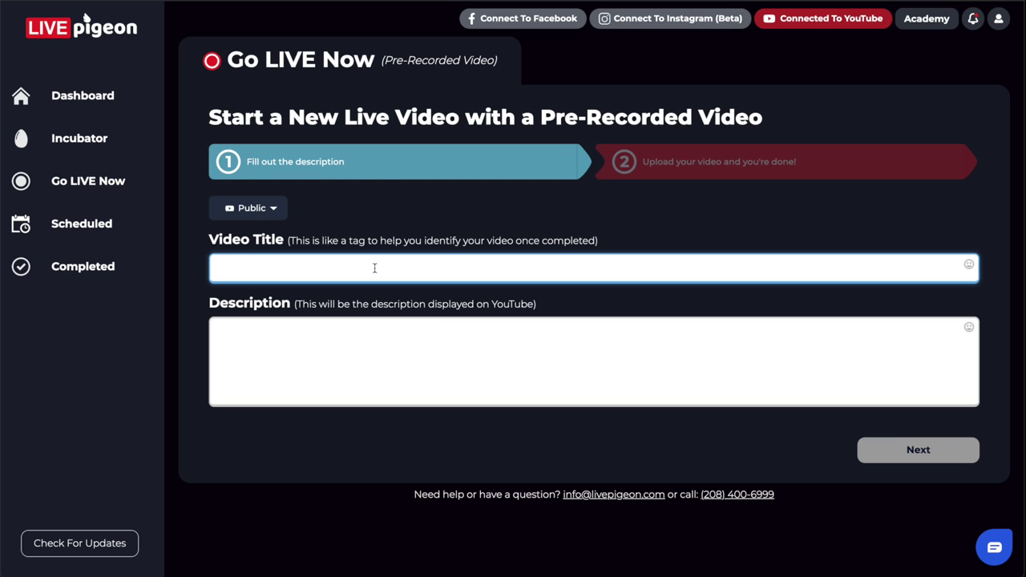
pyautogui.write('Testing to Wordpress')
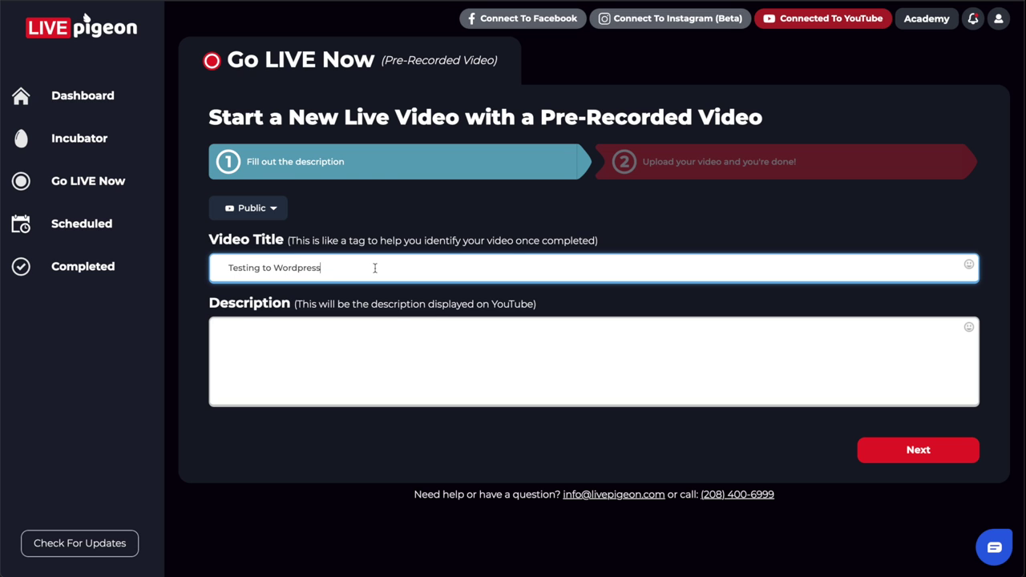
pyautogui.click(250, 210)
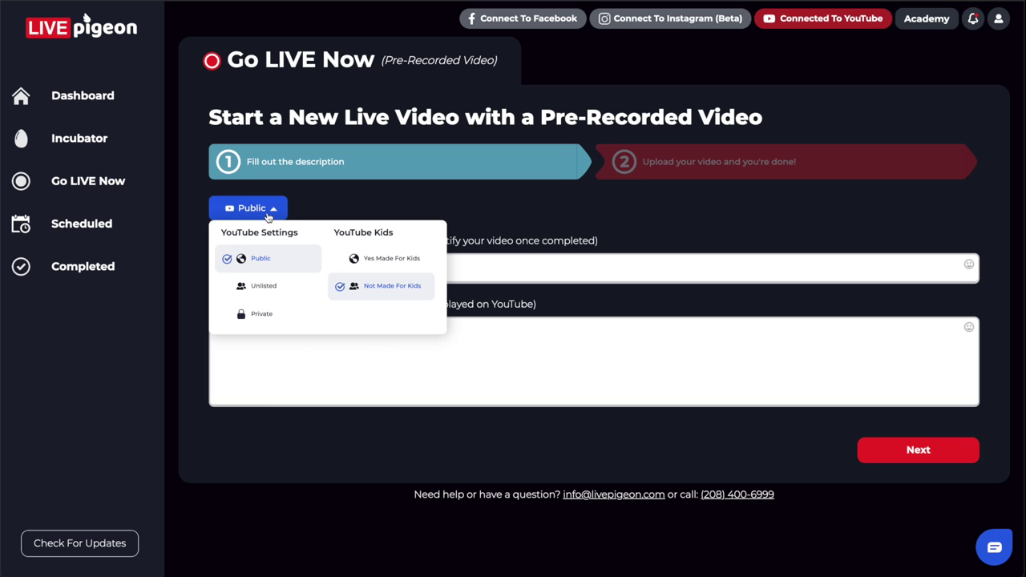
pyautogui.click(269, 286)
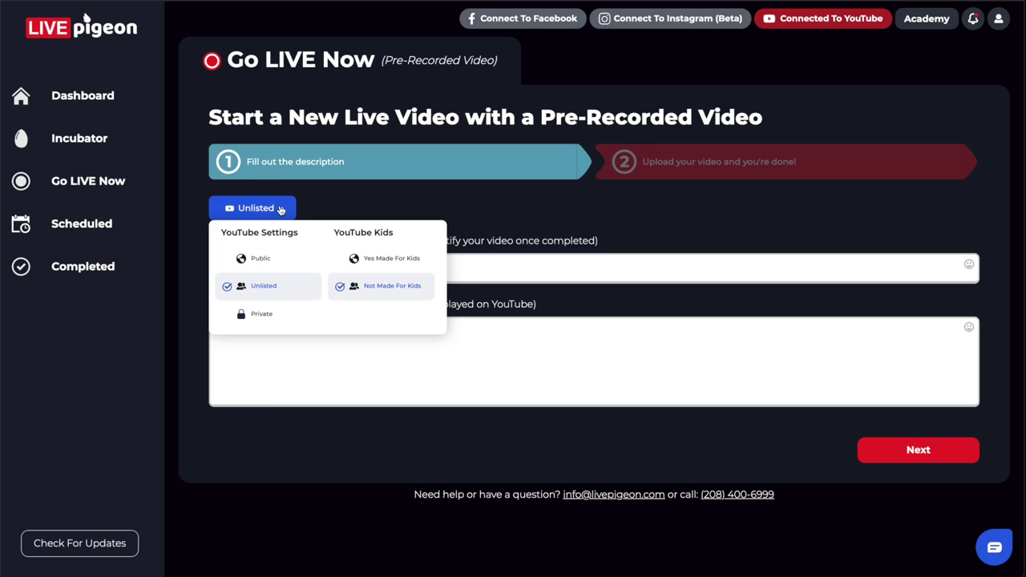
pyautogui.click(319, 200)
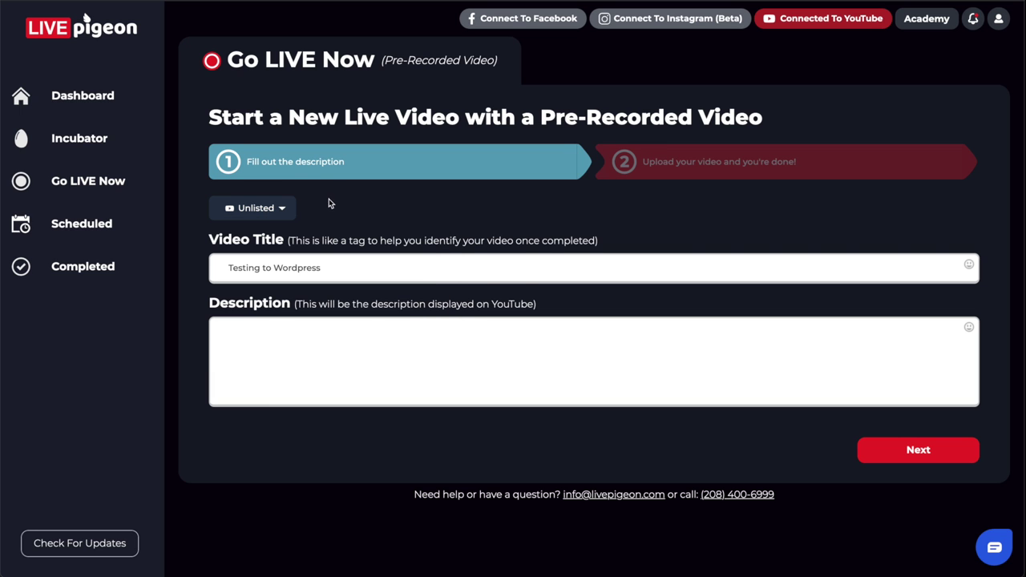
pyautogui.click(959, 452)
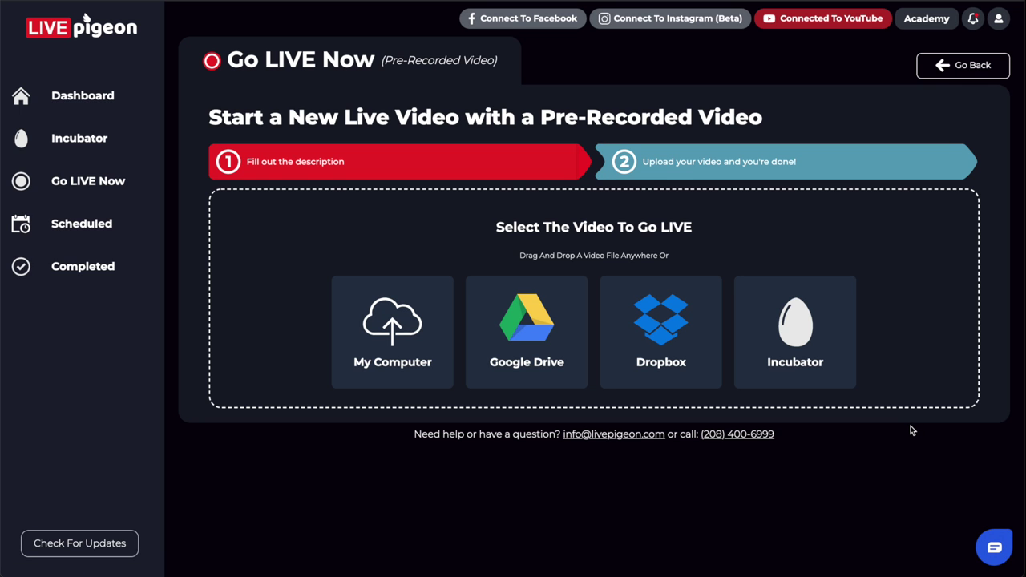
# - Go live with Dr. Jordan Tour.mov from the Incubator and open the live Testing to Wordpress video
pyautogui.click(818, 359)
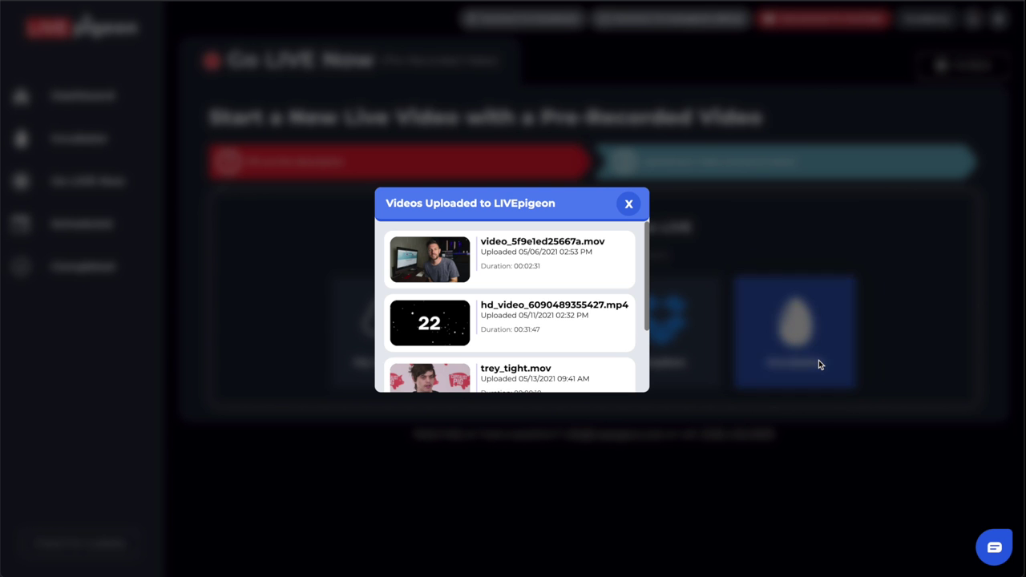
pyautogui.scroll(-2, 601, 318)
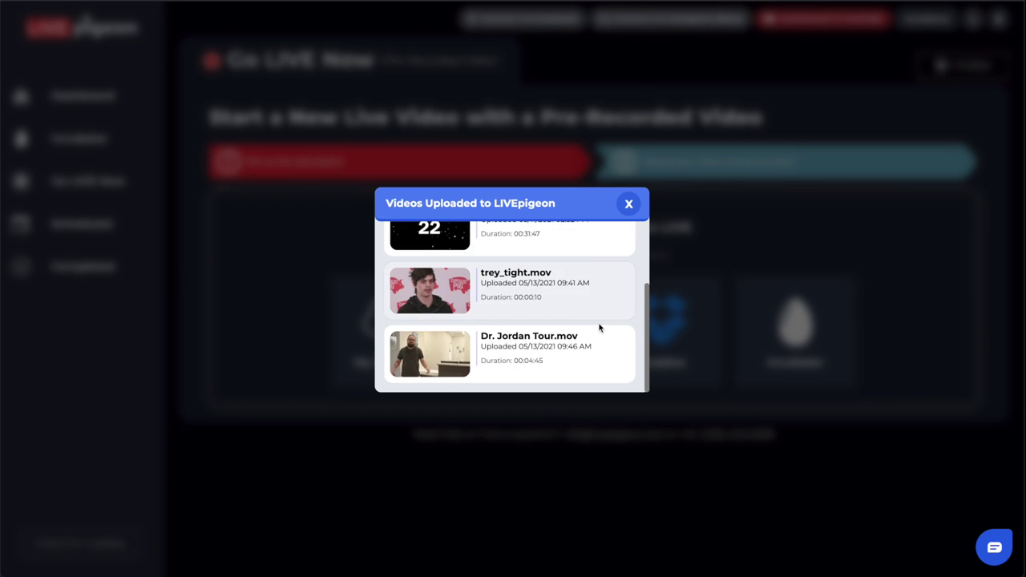
pyautogui.click(605, 362)
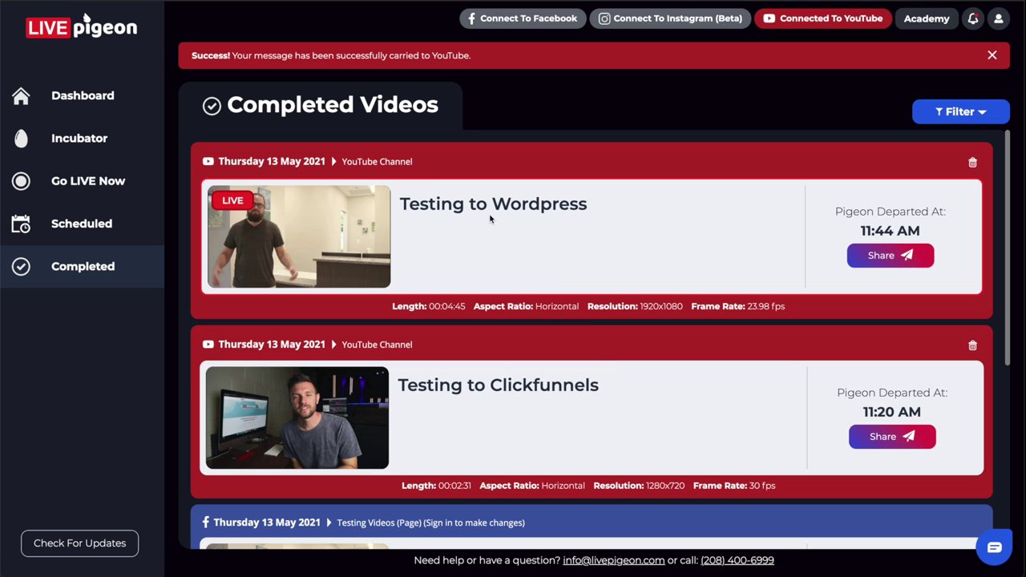
pyautogui.moveTo(395, 203); pyautogui.dragTo(573, 205)
pyautogui.click(645, 209)
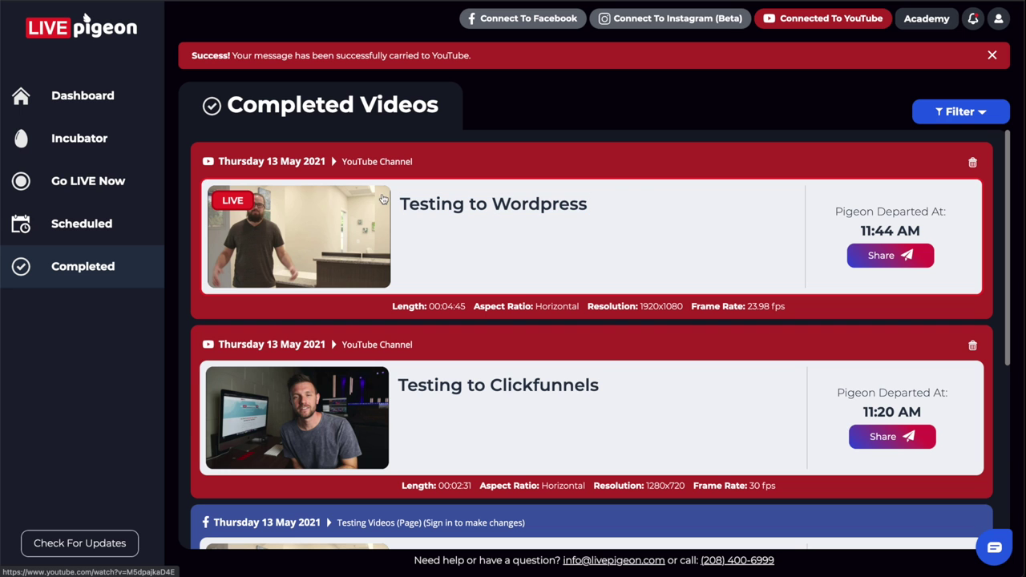
pyautogui.click(295, 235)
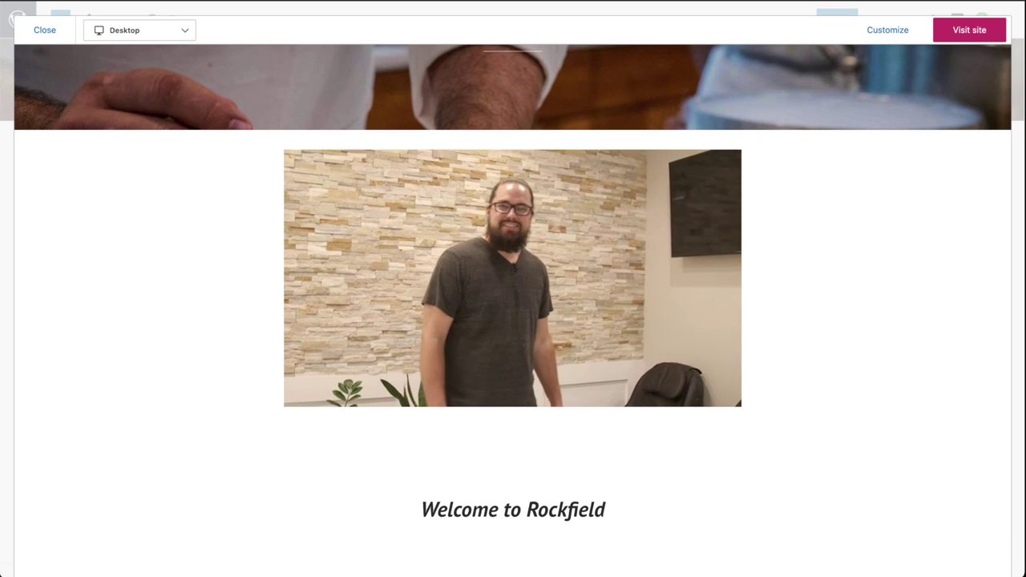
# - Watch the live 'Testing to Wordpress' broadcast play in the preview's embedded player
pyautogui.moveTo(581, 195)
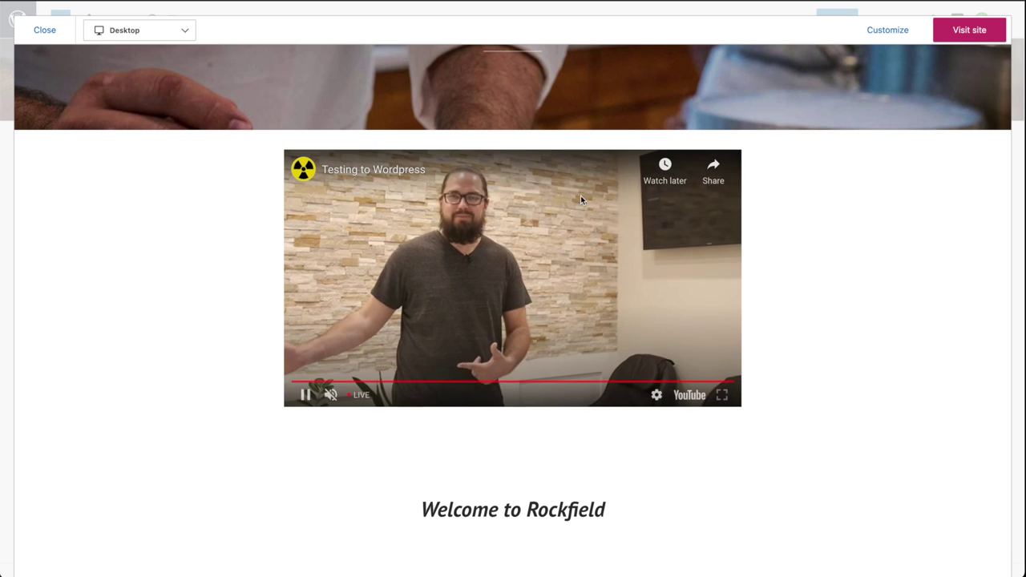